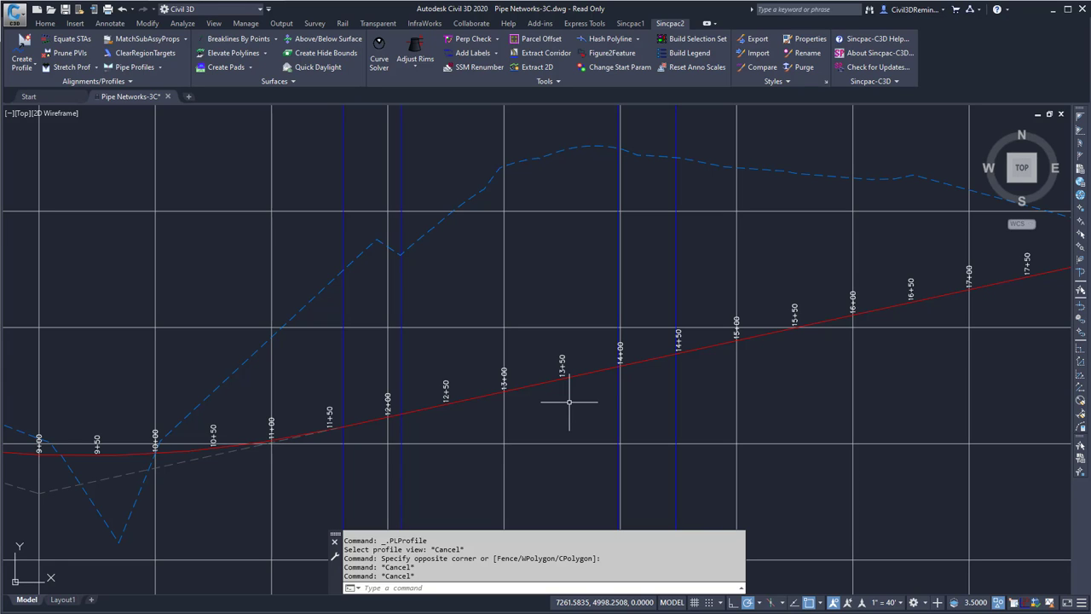
- Start the SPWALL wall profiles command with EG - Surface (1) as existing profile and Layout (1) as proposed profile
text(SPWALL)
key(Return)
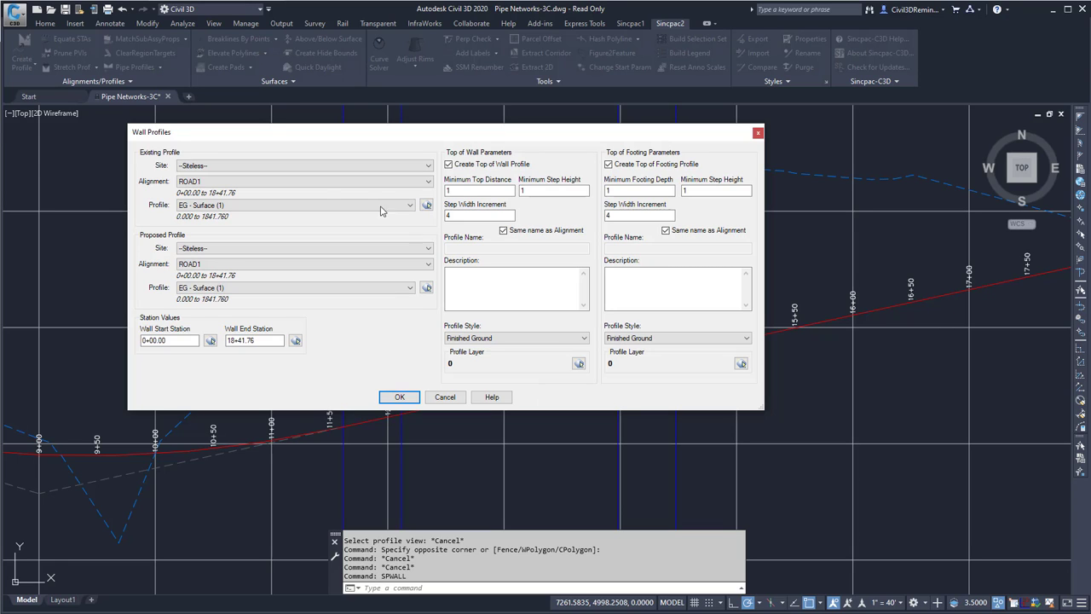
click(230, 205)
click(230, 208)
click(228, 288)
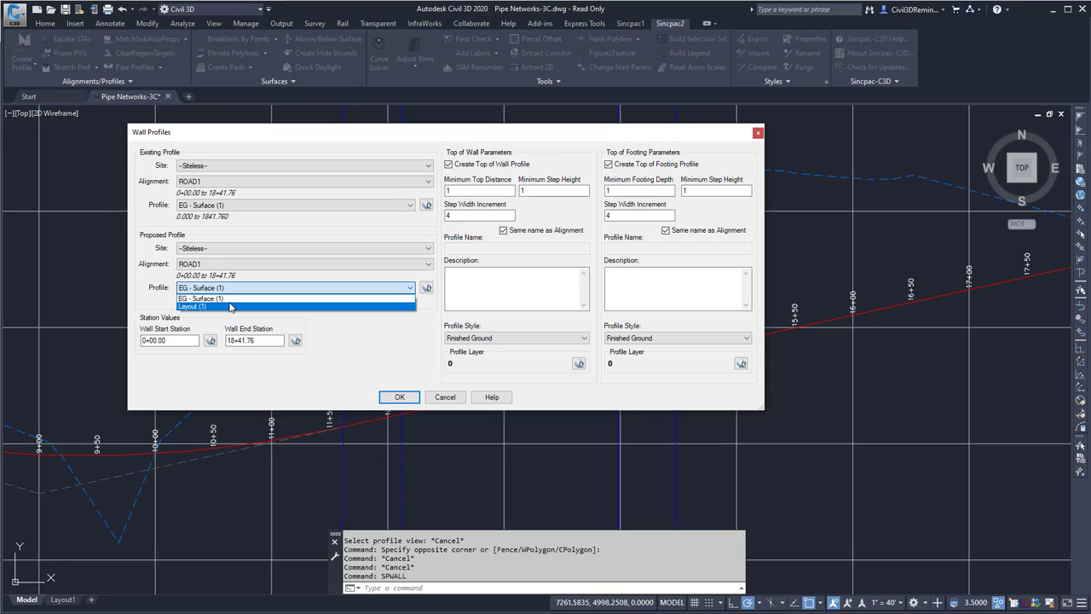
click(230, 306)
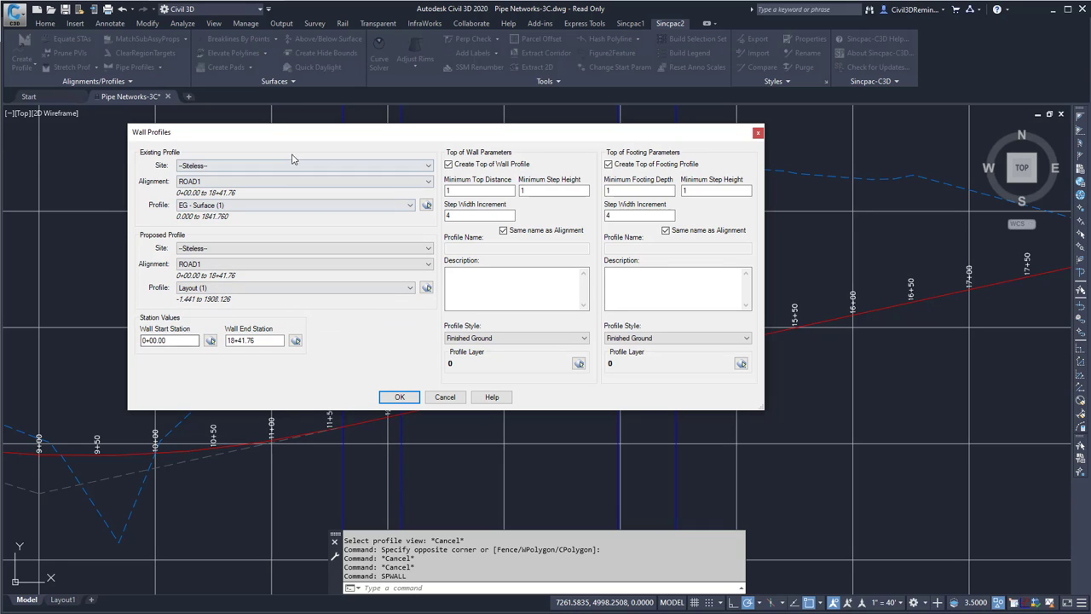
- Set the wall start station to 11+50 and the wall end station to 16+50
drag(297, 134, 304, 11)
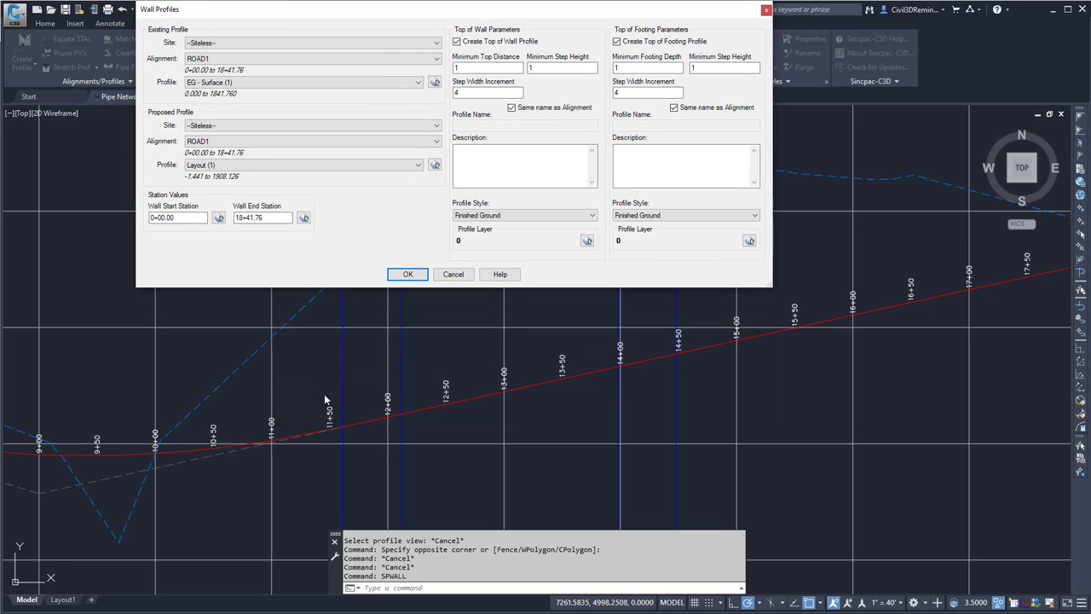
drag(198, 217, 98, 213)
text(11)
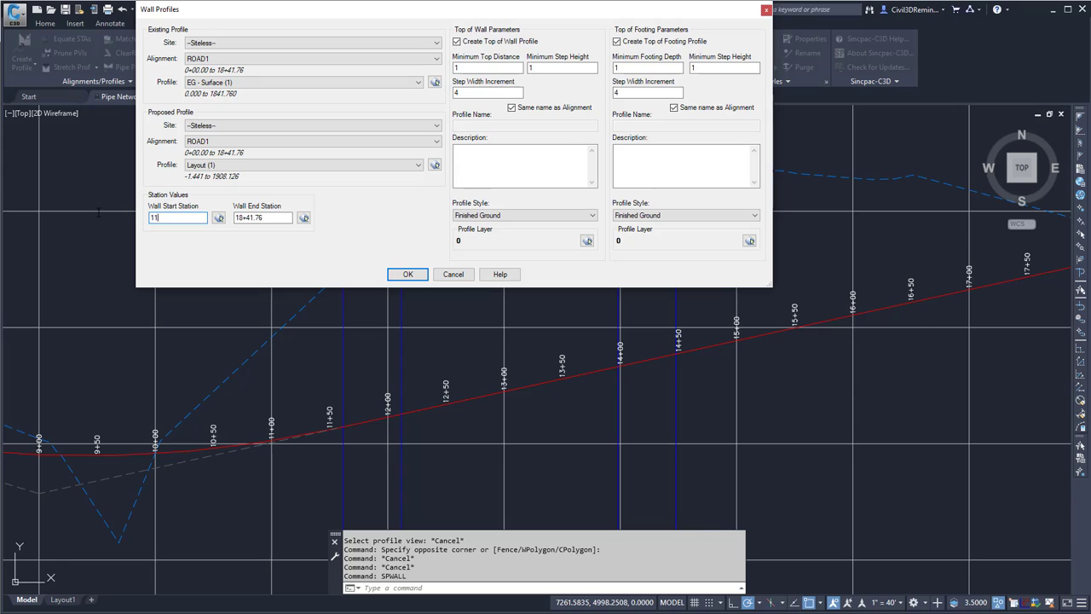
text(+50)
key(Tab)
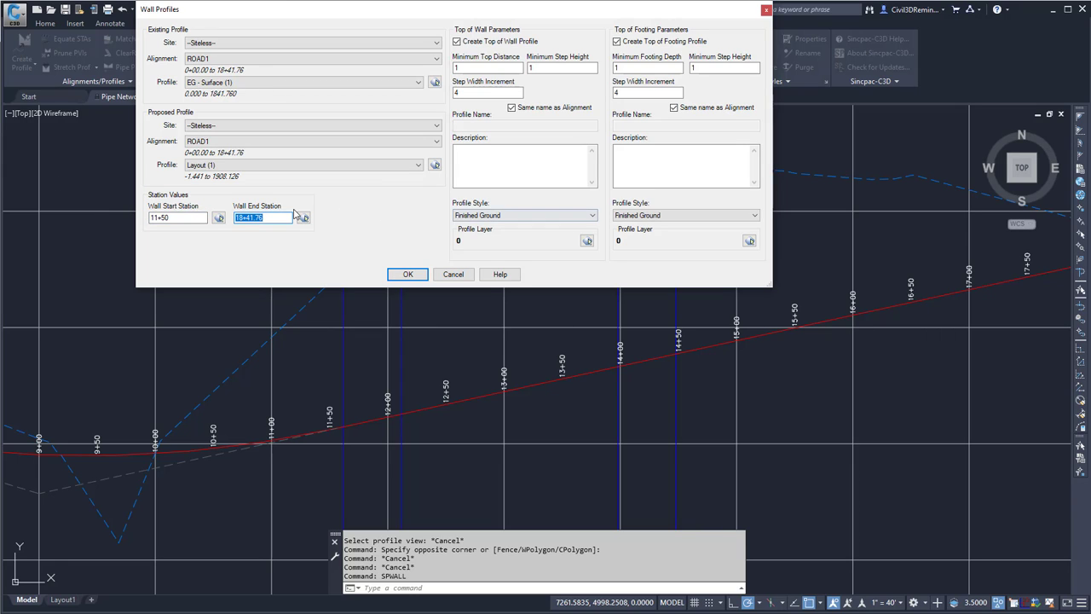
text(16+550)
key(Left)
key(BackSpace)
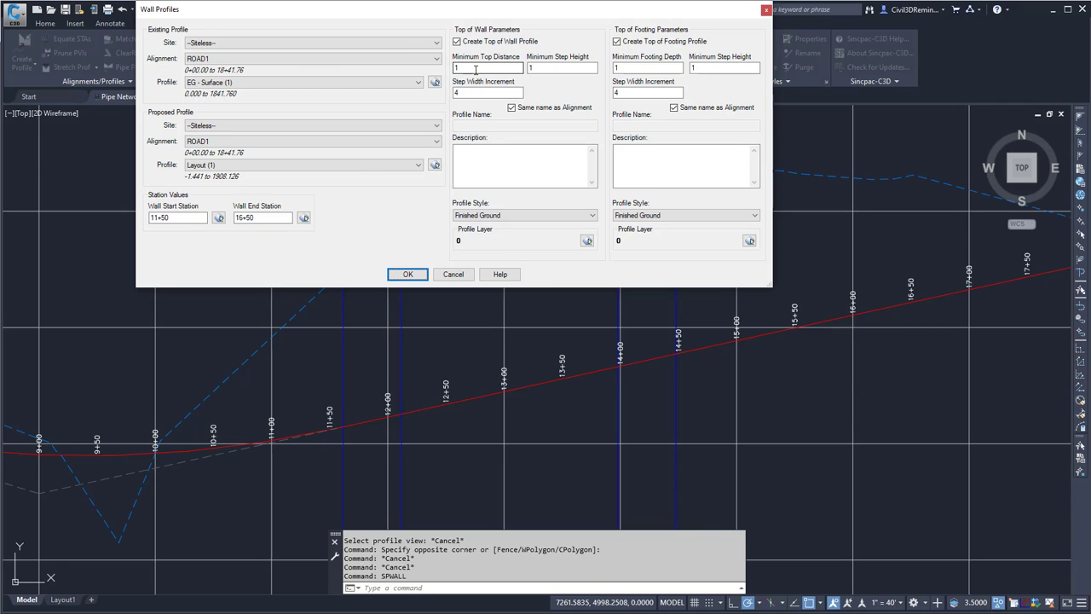
- Set the minimum step height of the top of wall profile to 2
click(538, 68)
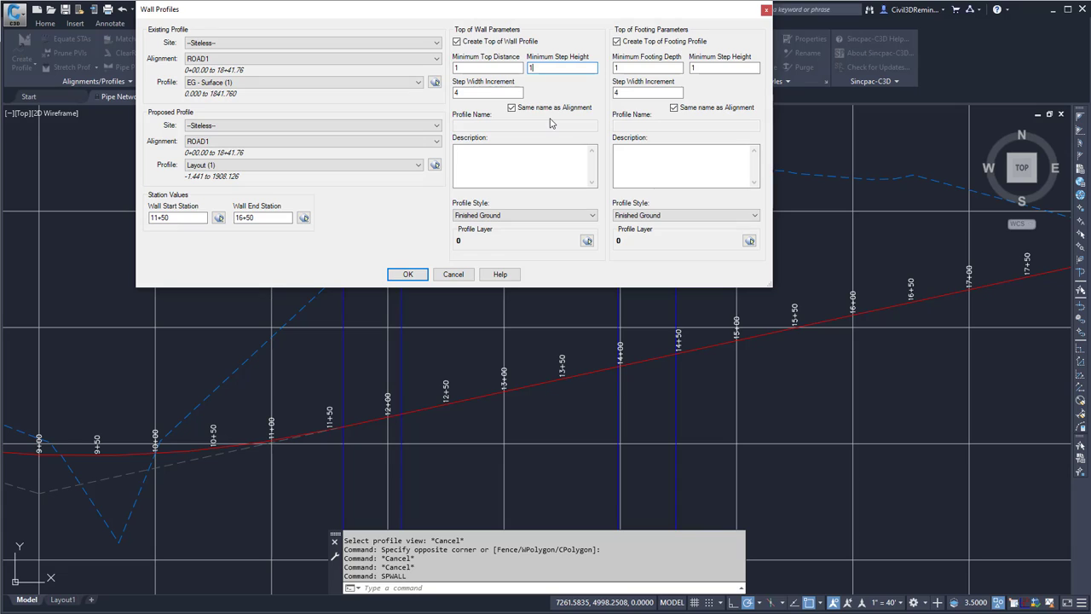
key(BackSpace)
click(498, 96)
- Stop using the alignment name for both profiles and name them TopOfWall for the wall and TopofFooting for the footing
click(513, 108)
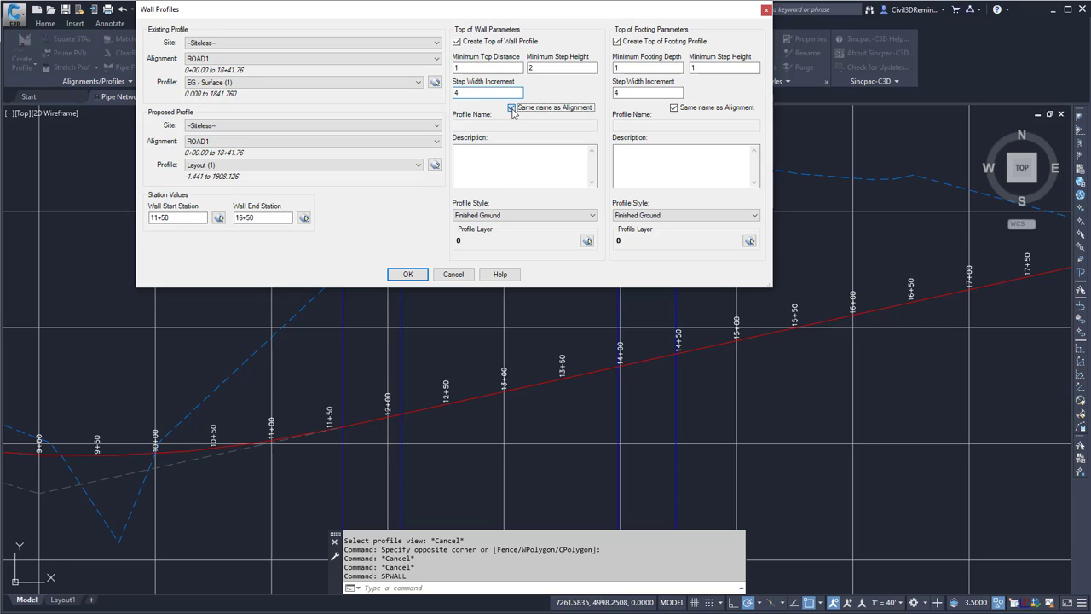
click(506, 125)
text(To)
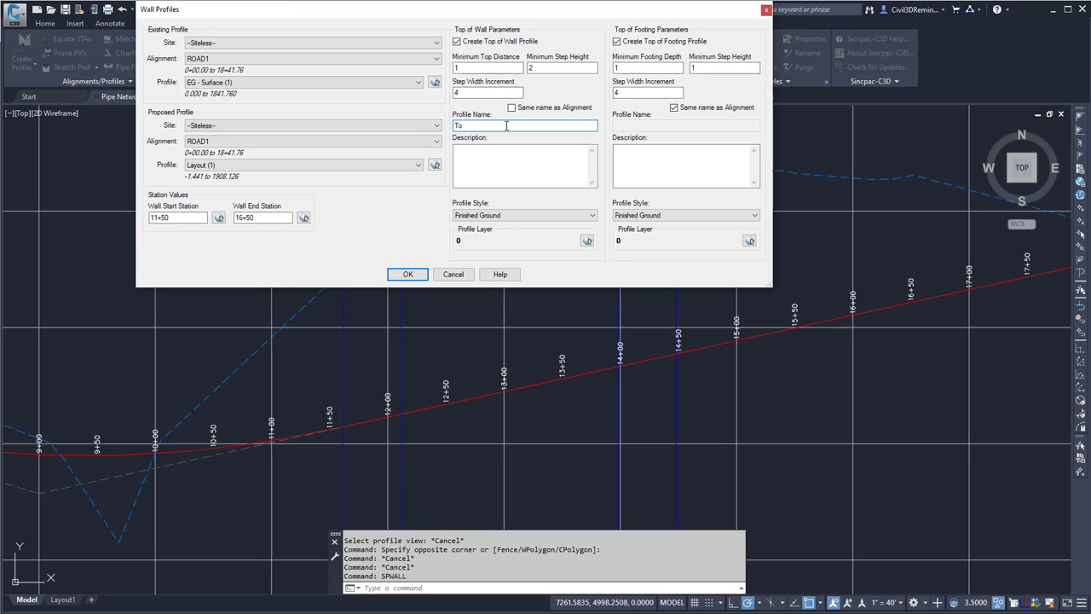
text(pOfWall)
click(674, 108)
click(656, 125)
text(Top)
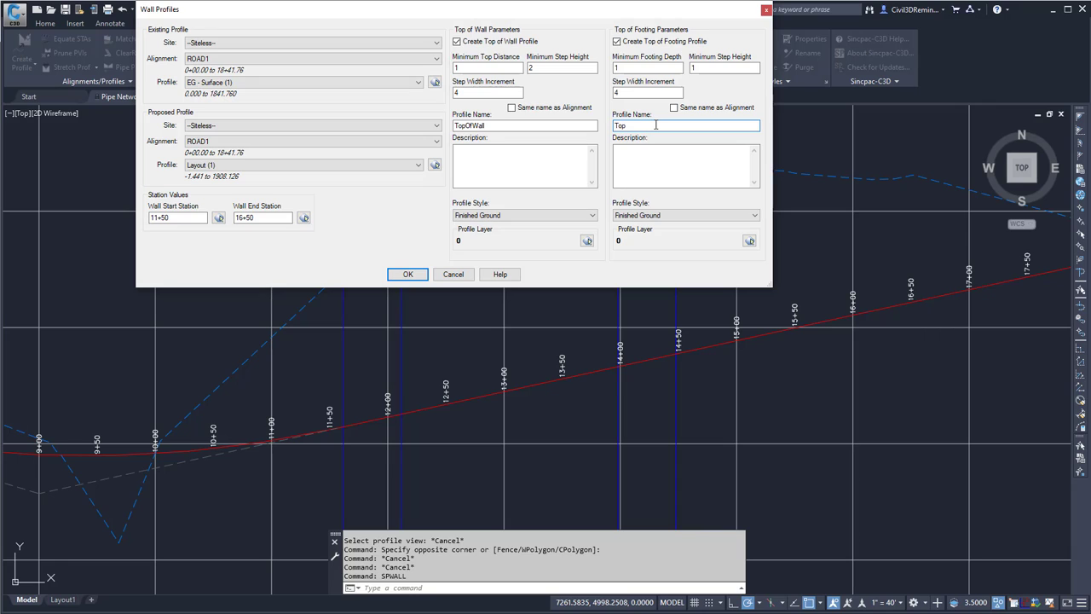
text(ofFooting)
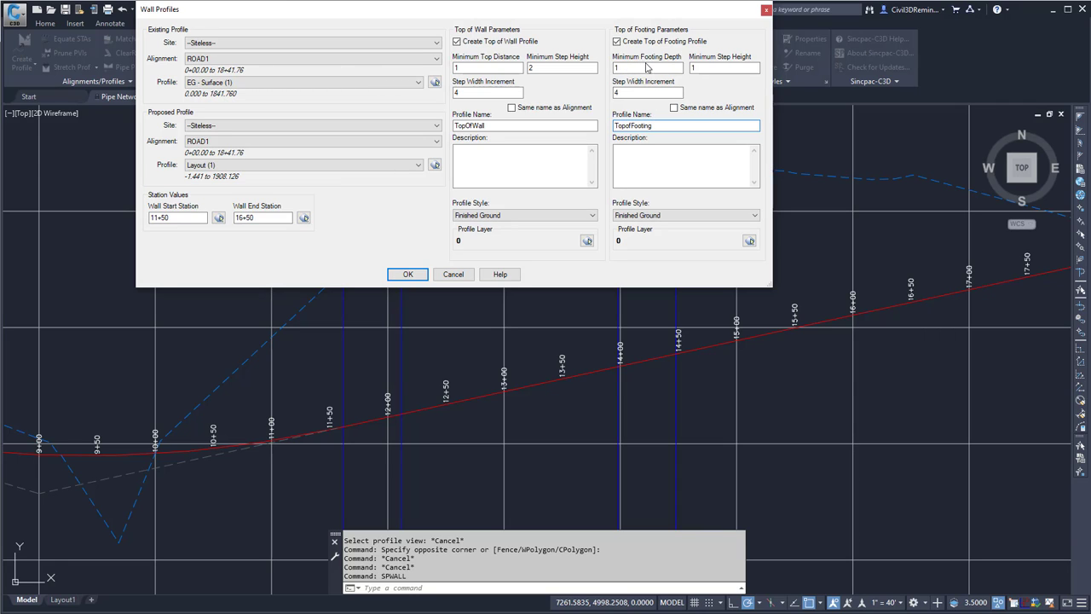
- Set the minimum step height of the top of footing to 2 and create both wall profiles
click(695, 68)
double_click(694, 69)
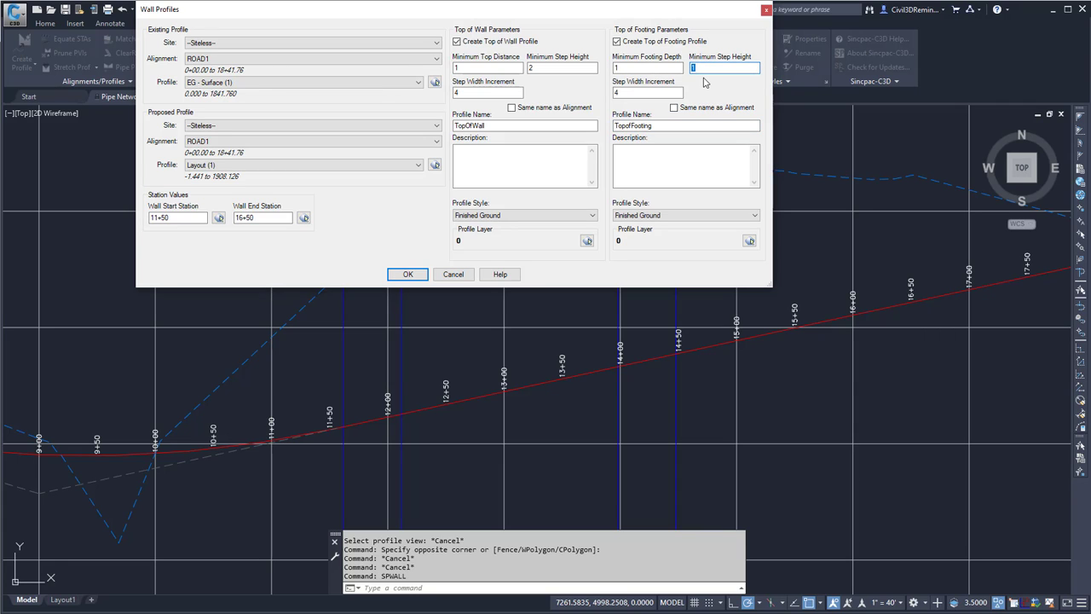
text(2)
click(640, 96)
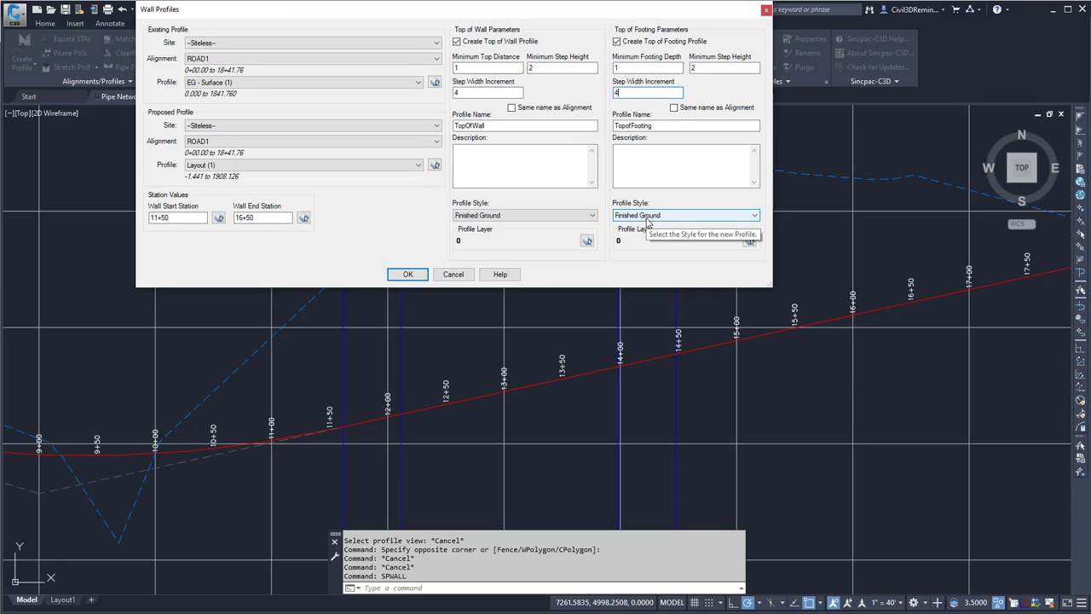
click(423, 280)
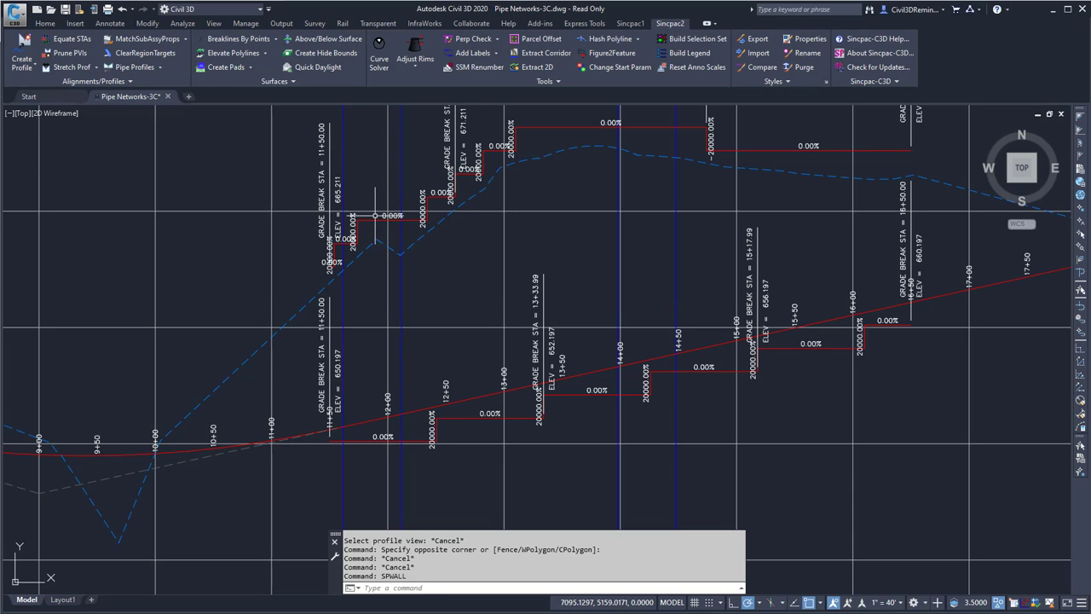
- Erase the line grade labels and the grade break labels from the TopOfWall profile
click(364, 201)
text(e)
key(Return)
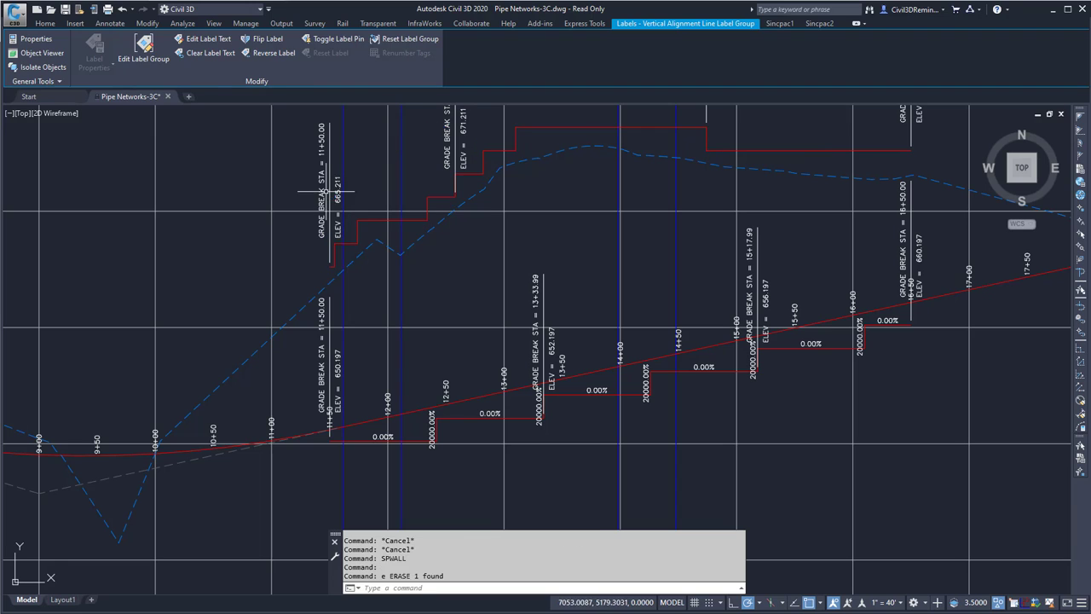
click(313, 187)
text(e)
key(Return)
click(472, 173)
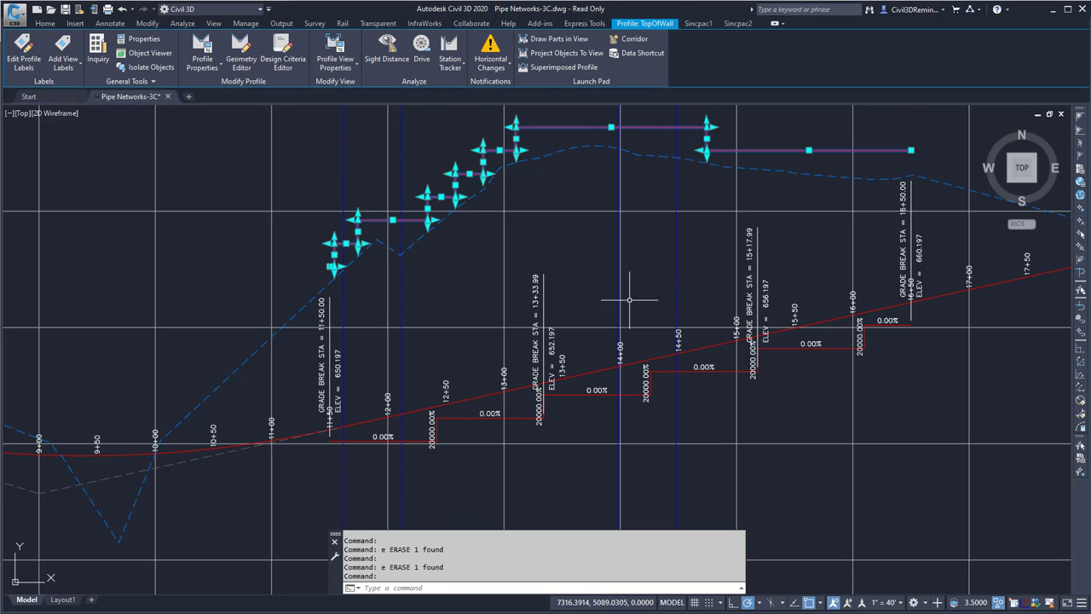
key(Escape)
- Erase the line grade labels and the grade break labels from the TopofFooting profile
click(537, 395)
key(Return)
click(545, 328)
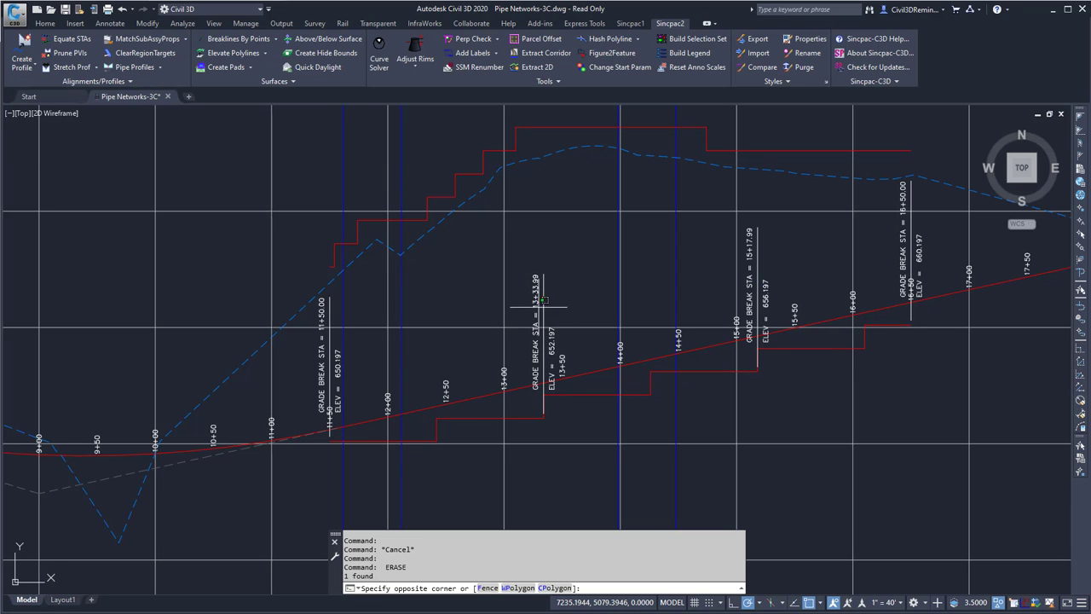
click(548, 300)
text(e)
key(Return)
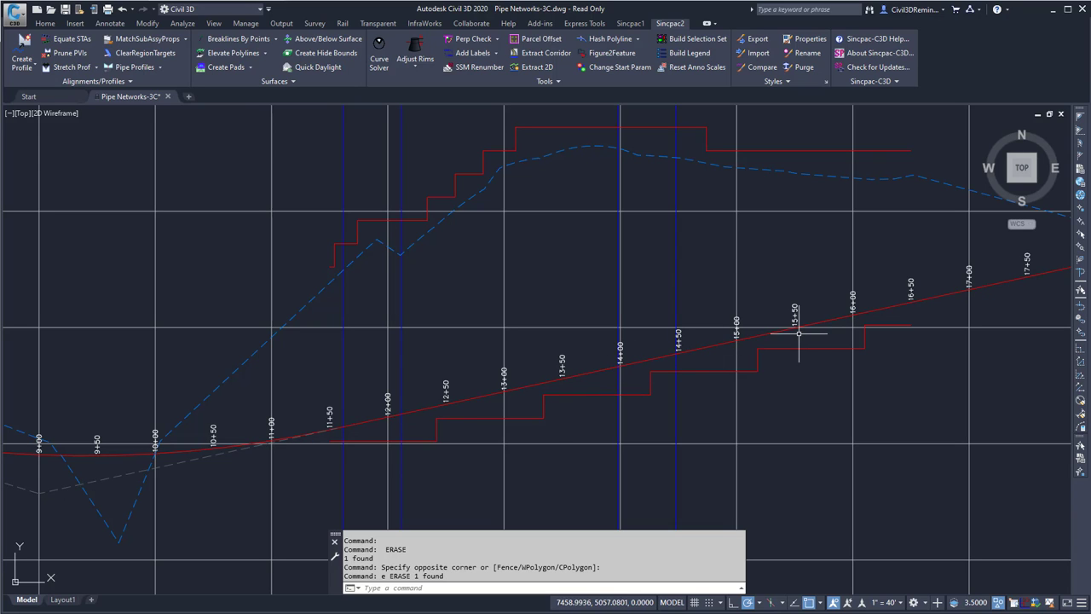
click(543, 126)
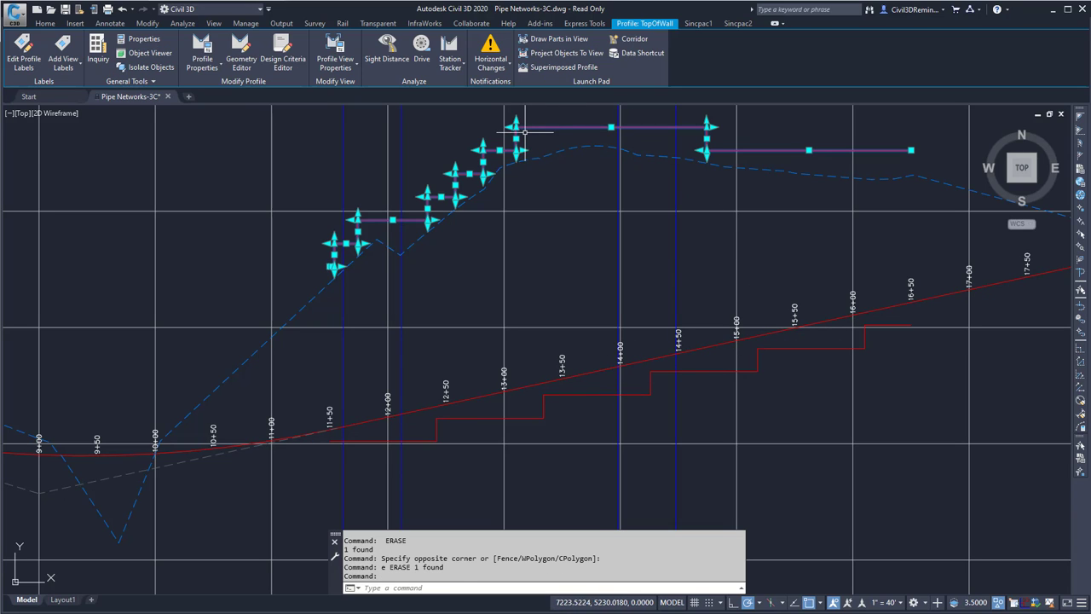
click(610, 126)
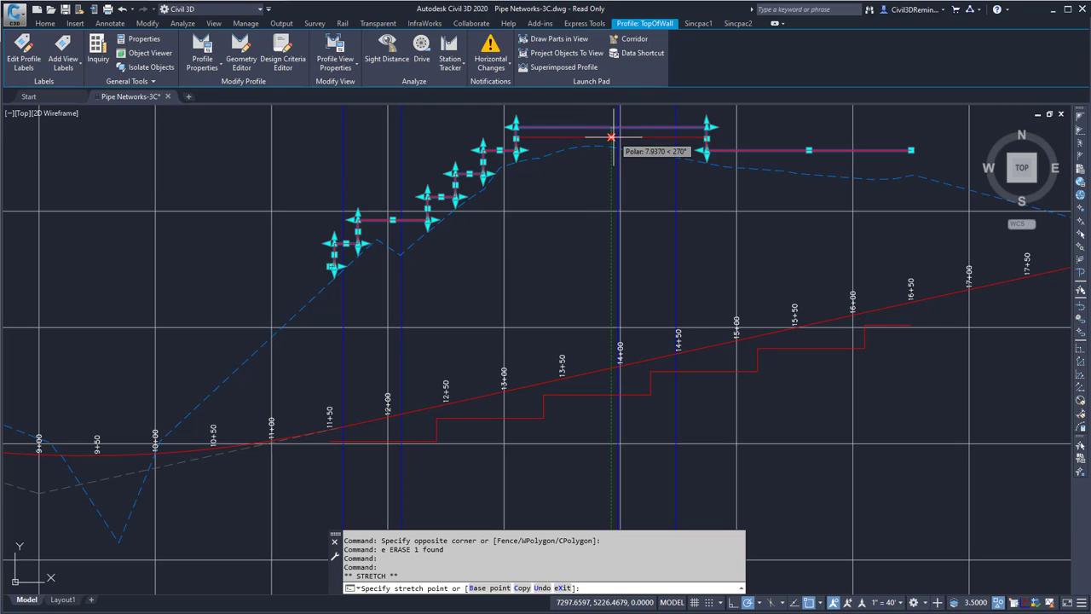
key(Escape)
click(707, 136)
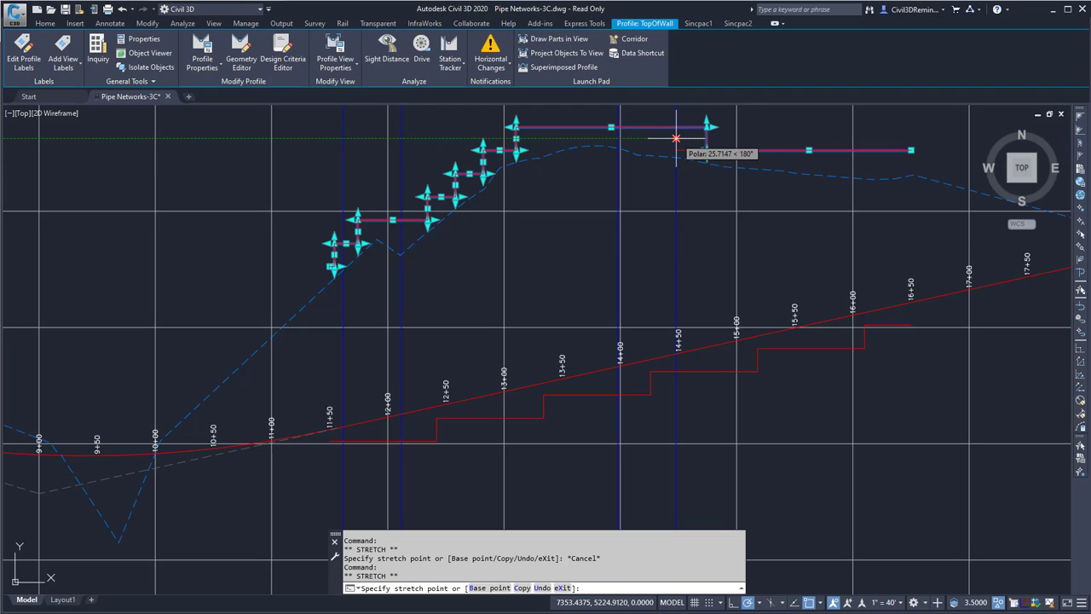
key(Escape)
key(Escape)
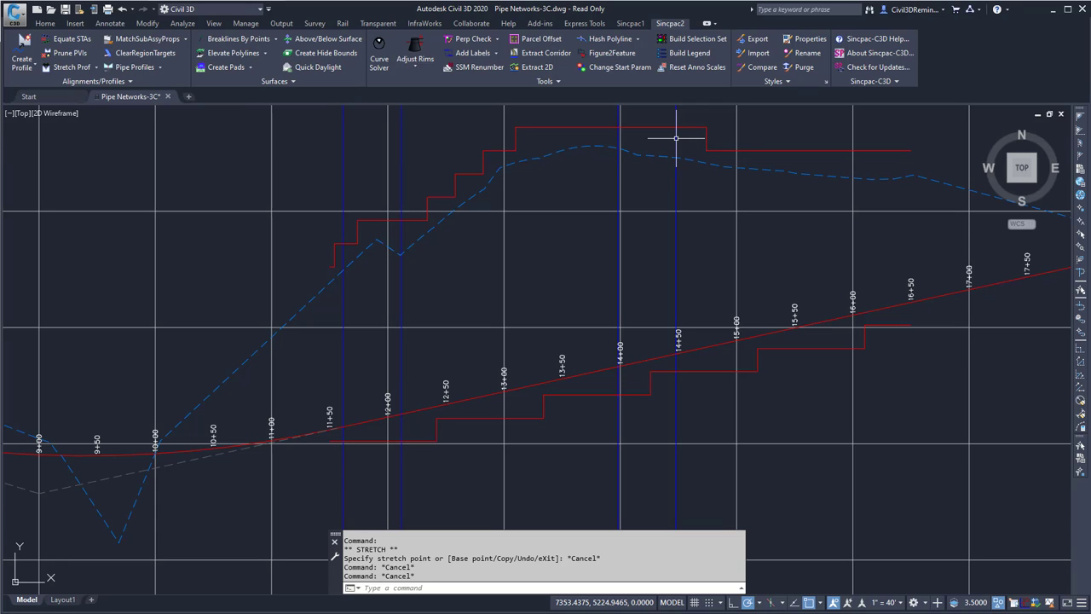
- Examine the grips of the TopOfWall profile and of the TopofFooting profile
click(707, 151)
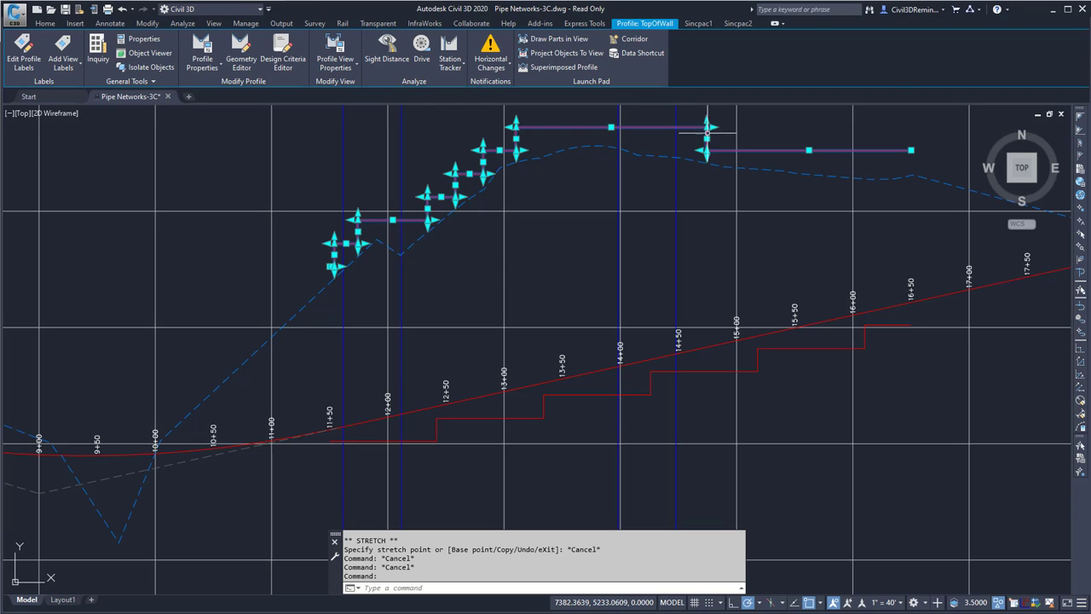
key(Escape)
click(614, 394)
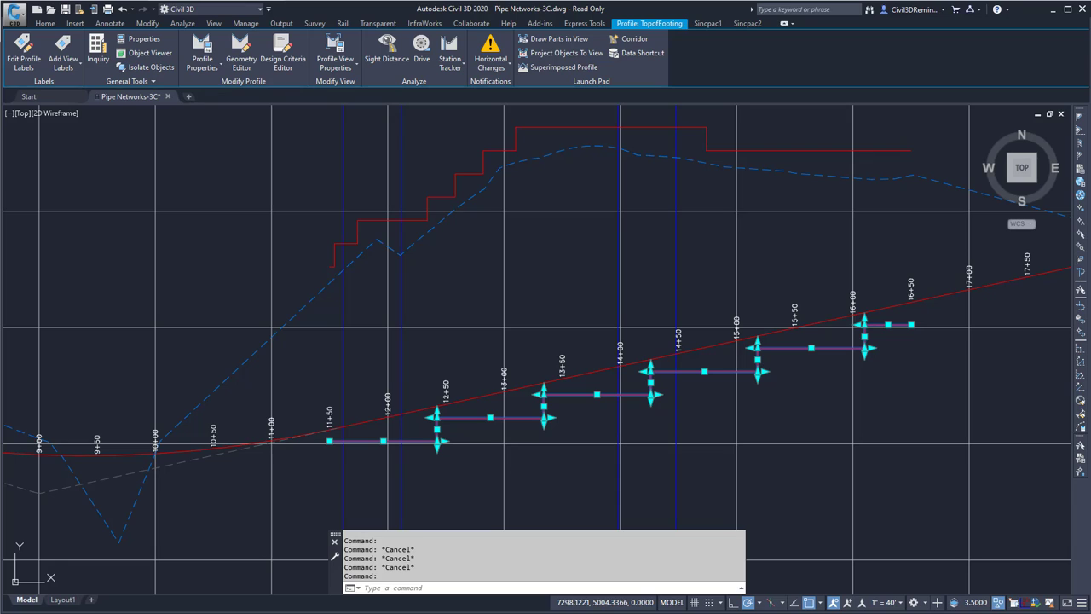